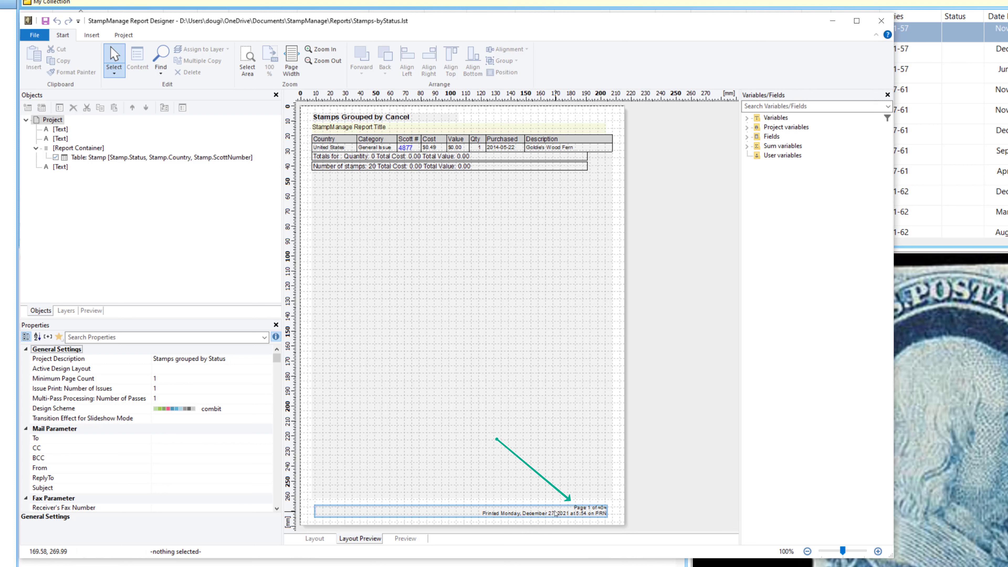
# Examine the footer text's formula, focusing on the "Page " label, the FStr$(Page(),"###",1) page number and the TotalPages$ () part, leaving it unedited.
pyautogui.click(555, 514)
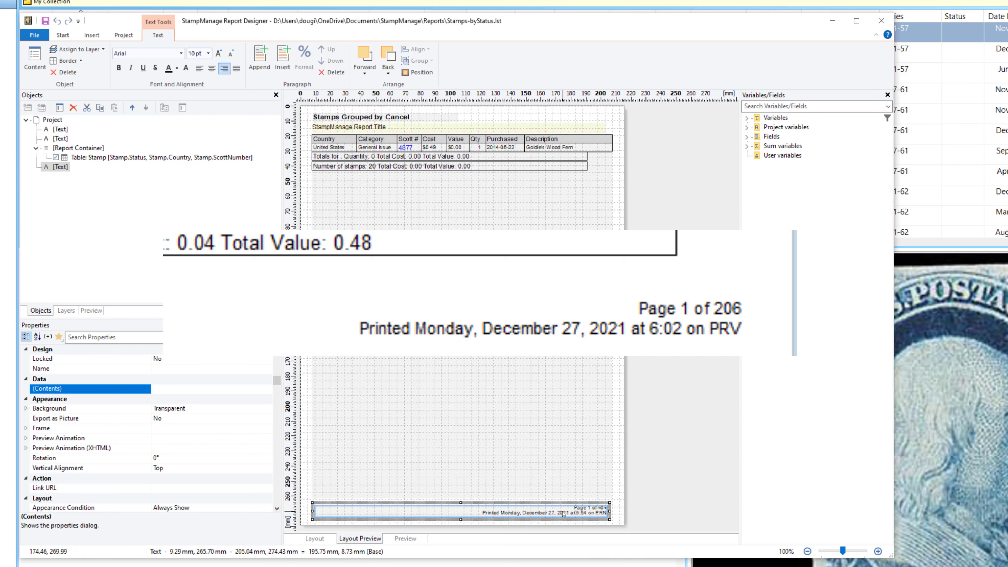
pyautogui.doubleClick(539, 514)
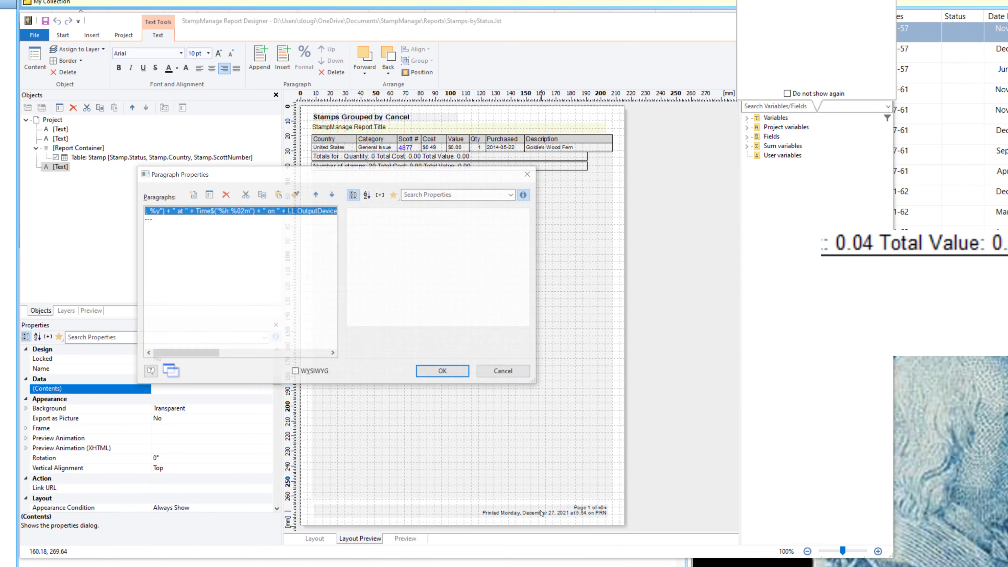
pyautogui.doubleClick(245, 214)
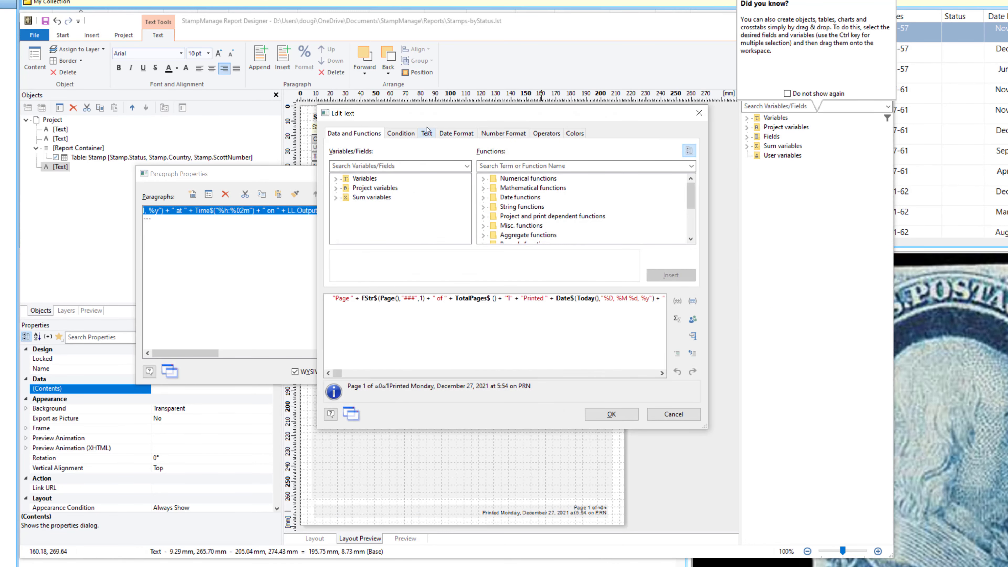
pyautogui.moveTo(417, 118); pyautogui.dragTo(332, 106)
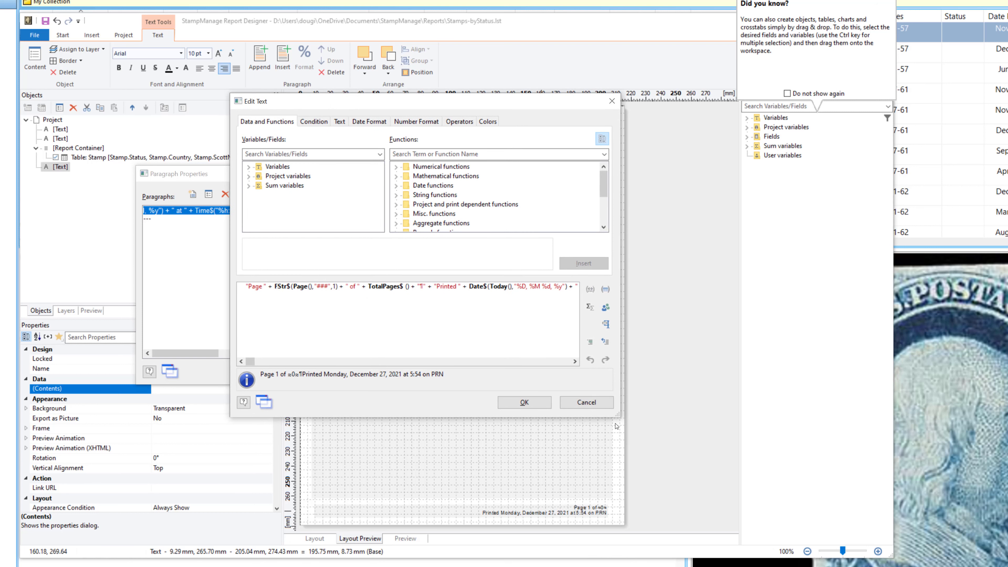
pyautogui.moveTo(617, 416); pyautogui.dragTo(702, 441)
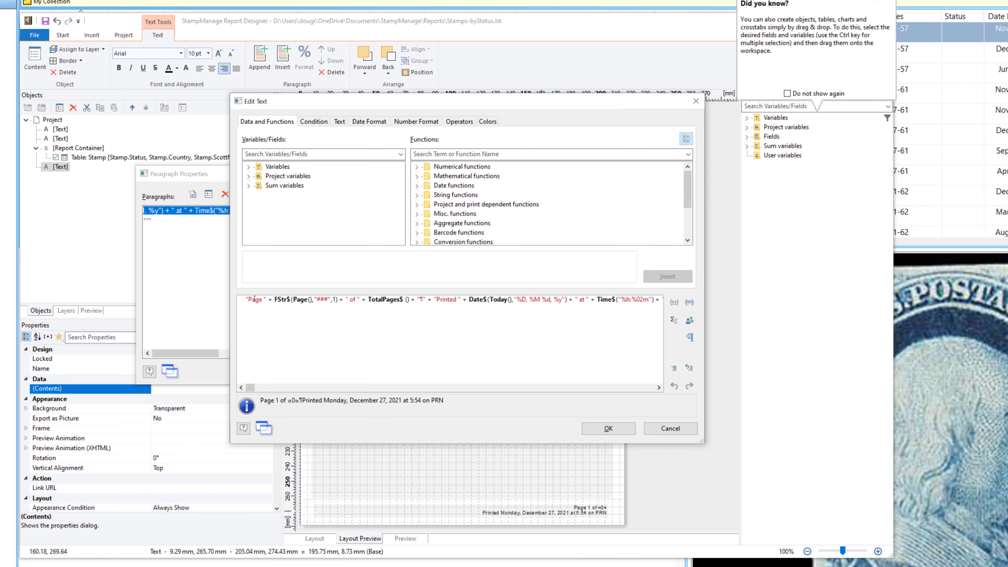
pyautogui.moveTo(247, 298); pyautogui.dragTo(267, 299)
pyautogui.click(268, 301)
pyautogui.moveTo(269, 299); pyautogui.dragTo(339, 300)
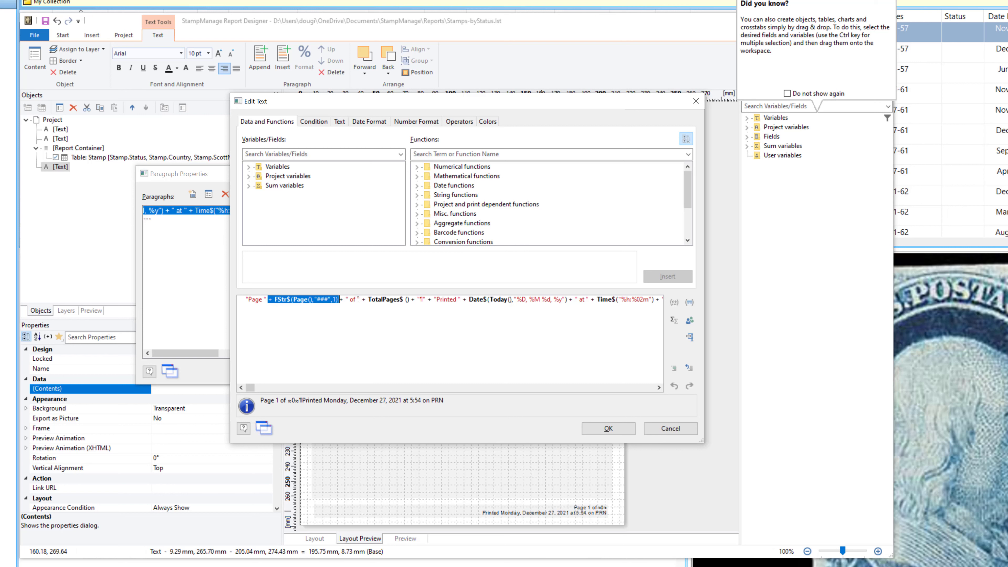
pyautogui.moveTo(344, 300); pyautogui.dragTo(412, 300)
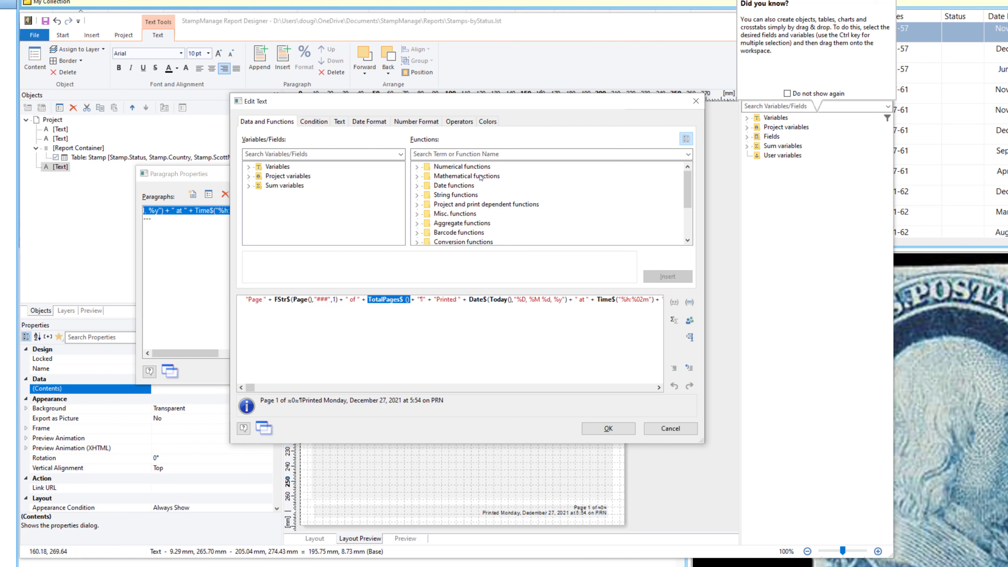
pyautogui.moveTo(246, 301); pyautogui.dragTo(411, 302)
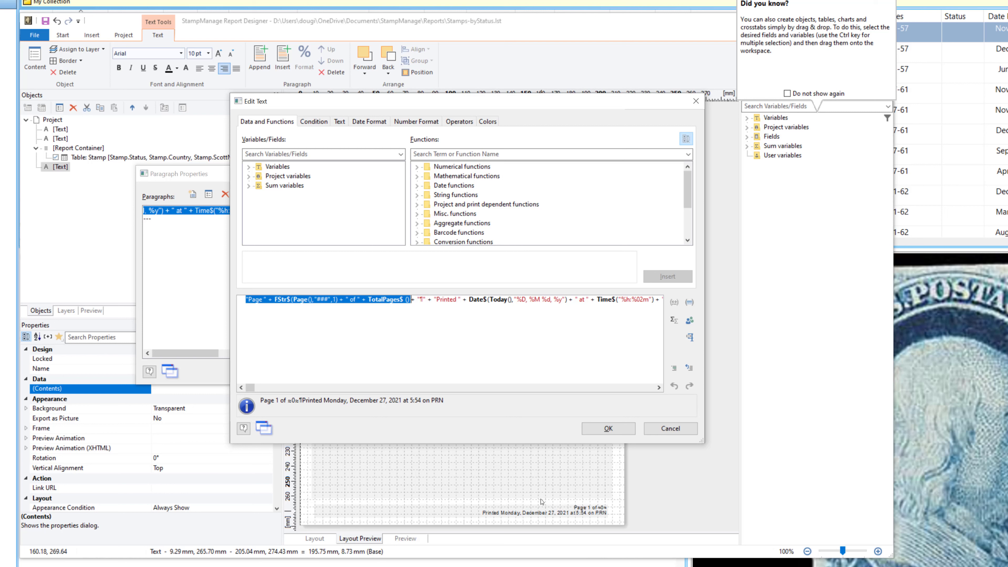
pyautogui.click(669, 428)
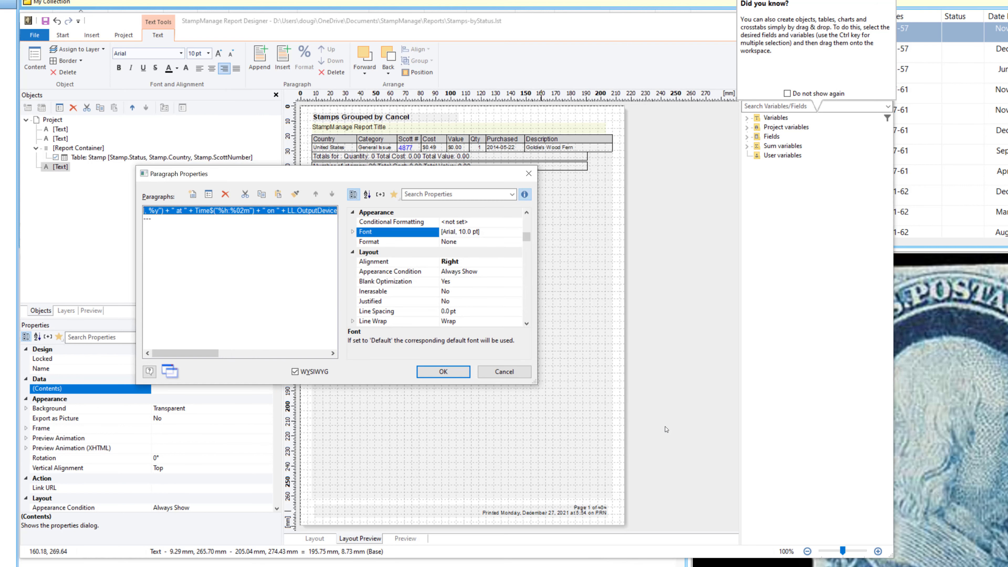
pyautogui.click(500, 375)
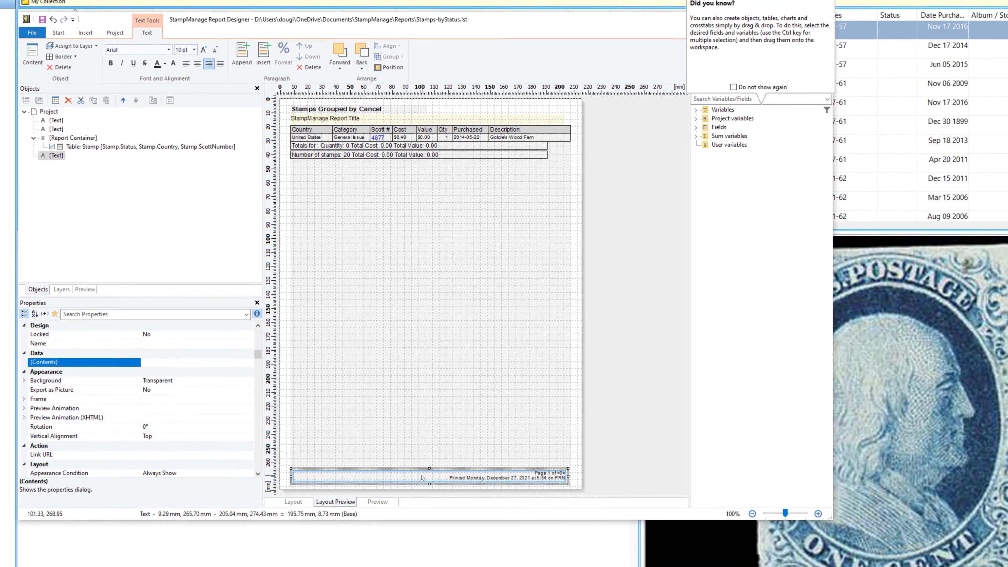
pyautogui.doubleClick(453, 512)
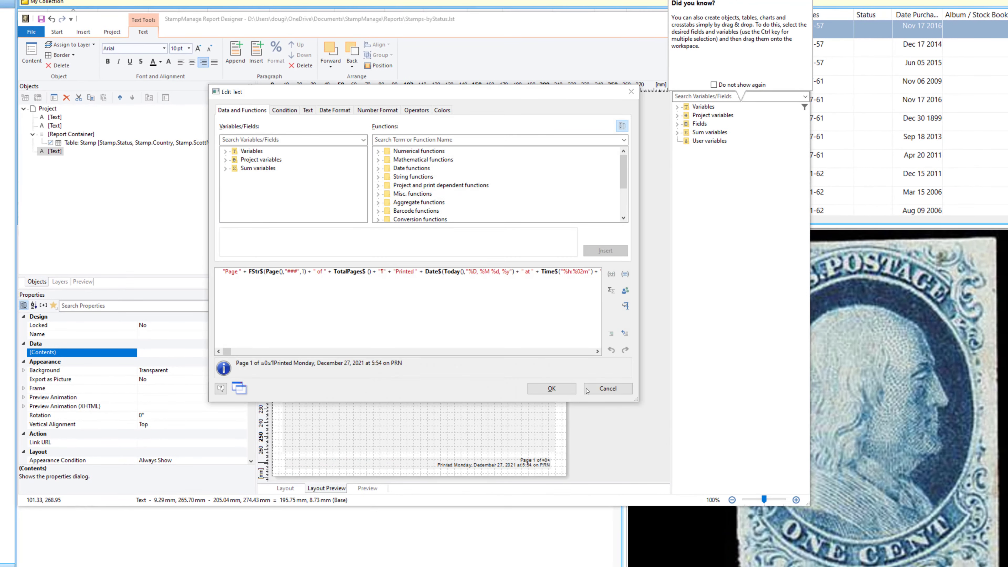
pyautogui.click(608, 388)
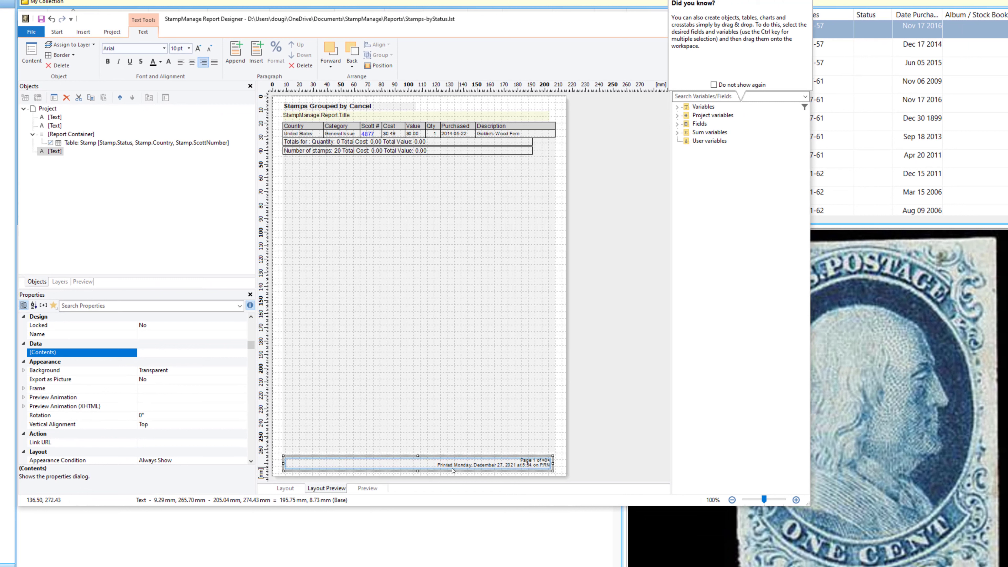
# Narrow the footer text box from its left edge to about 17 mm wide, keeping its right edge in place.
pyautogui.rightClick(432, 464)
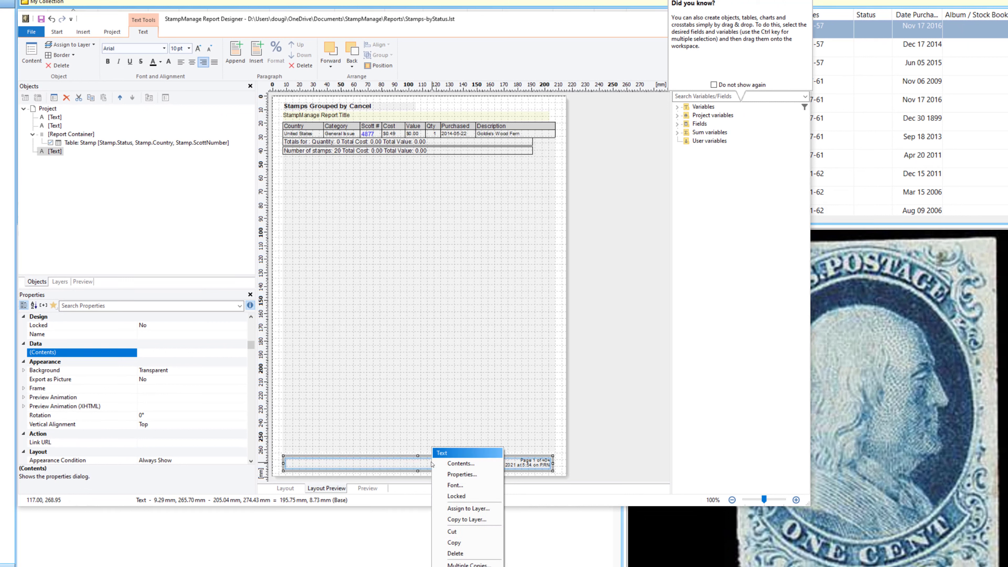
pyautogui.click(467, 543)
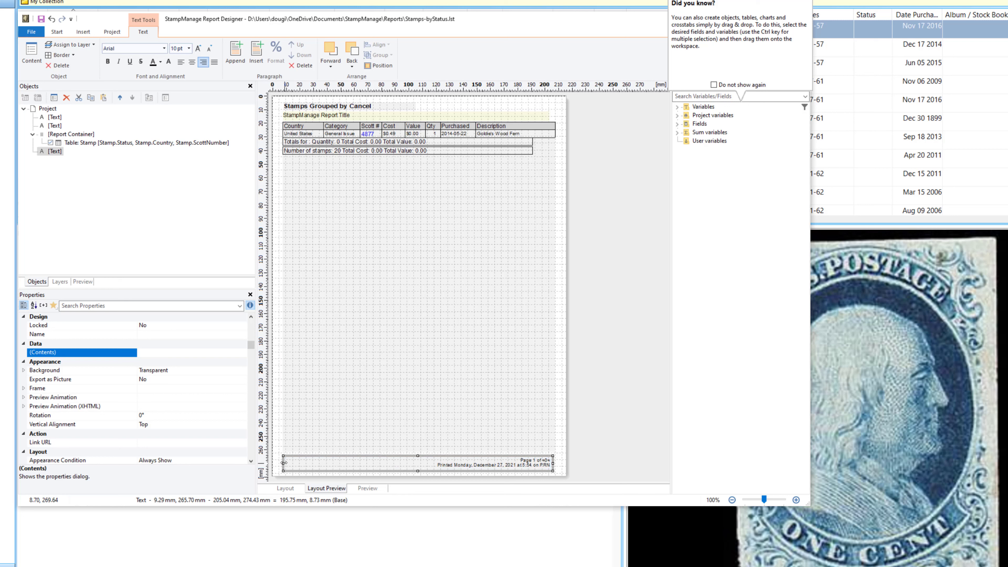
pyautogui.moveTo(283, 462); pyautogui.dragTo(526, 462)
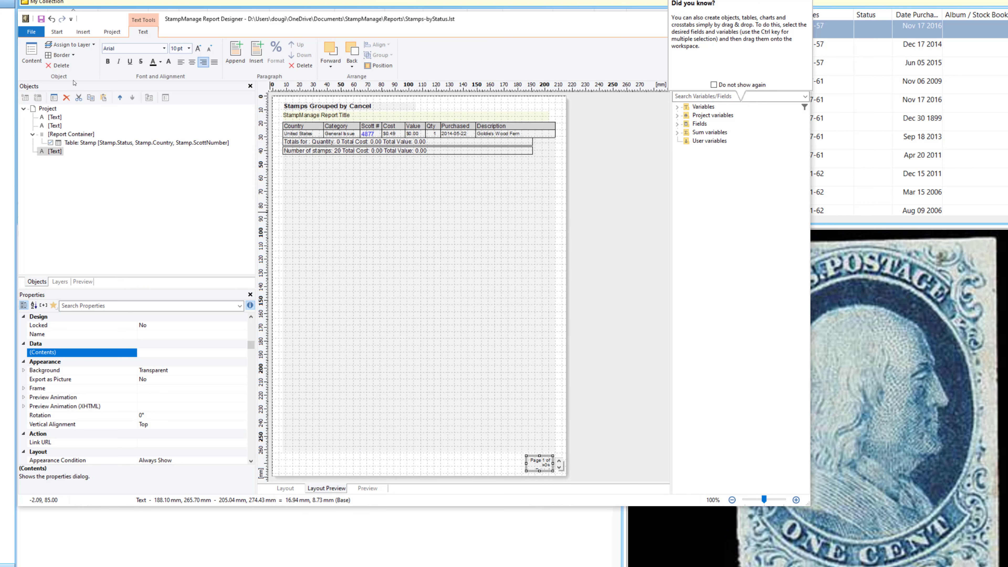
# Add a new text object in the page's bottom-left corner with the content "page " in quotes, including the trailing space.
pyautogui.click(82, 31)
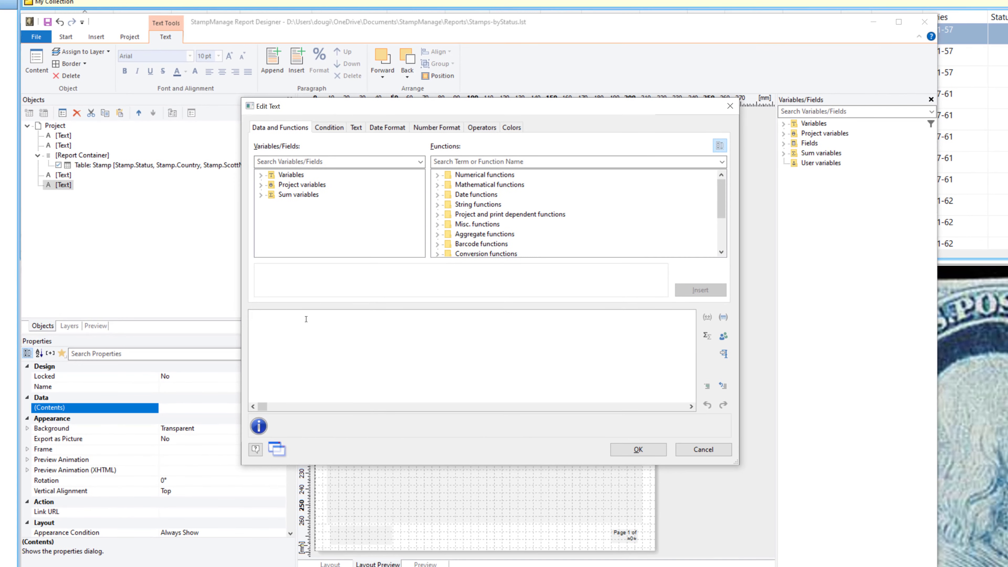
pyautogui.write('"')
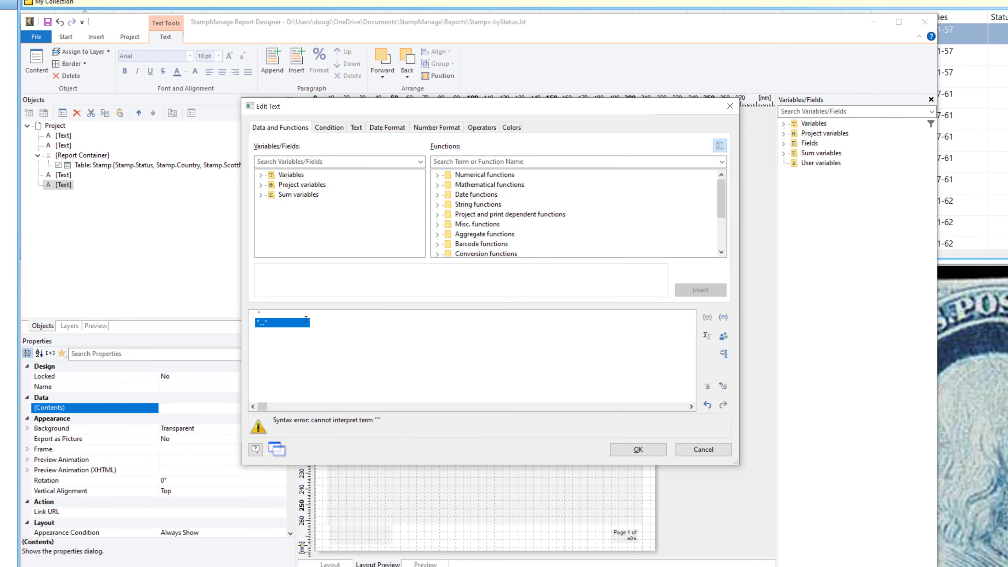
pyautogui.write('page')
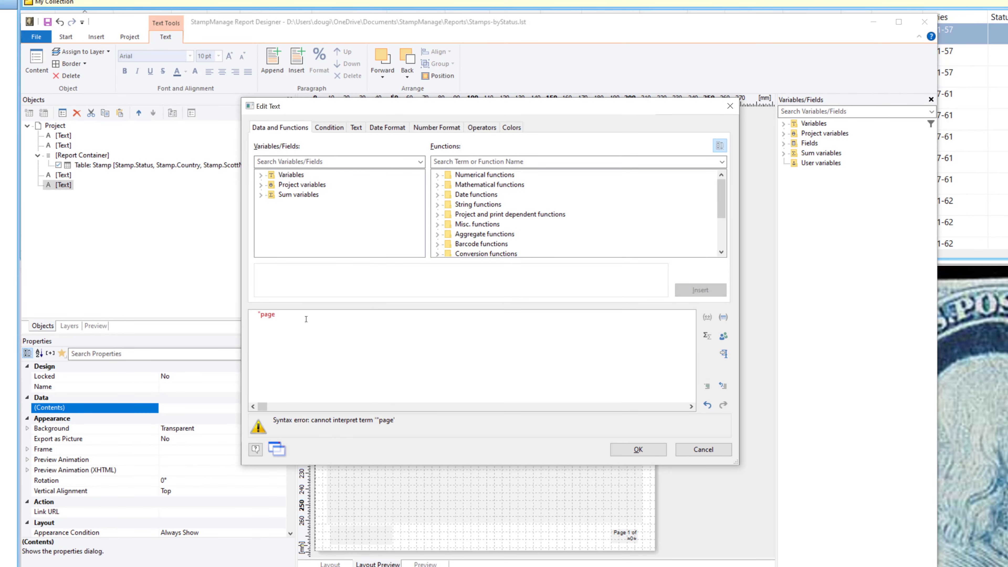
pyautogui.write(' "')
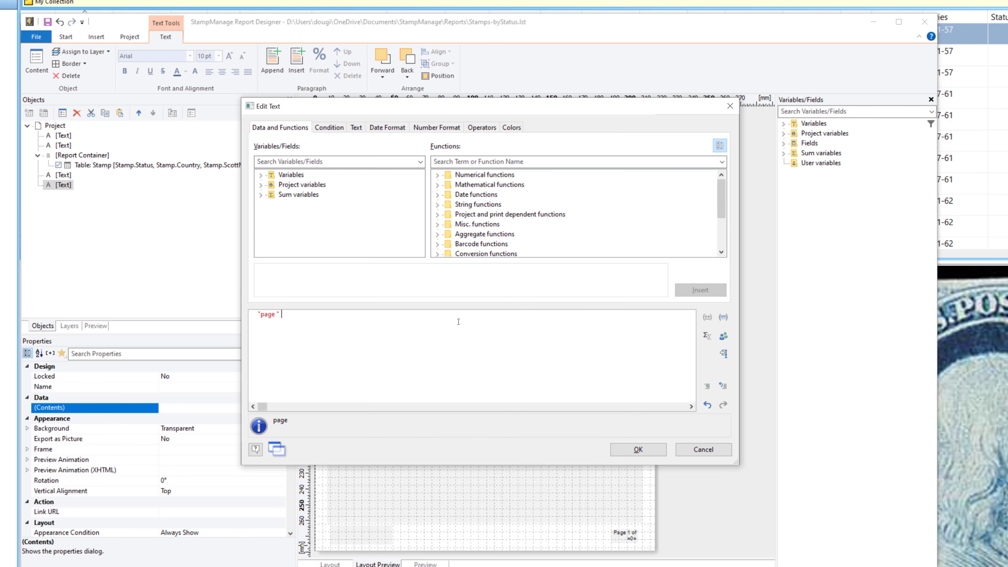
pyautogui.click(632, 449)
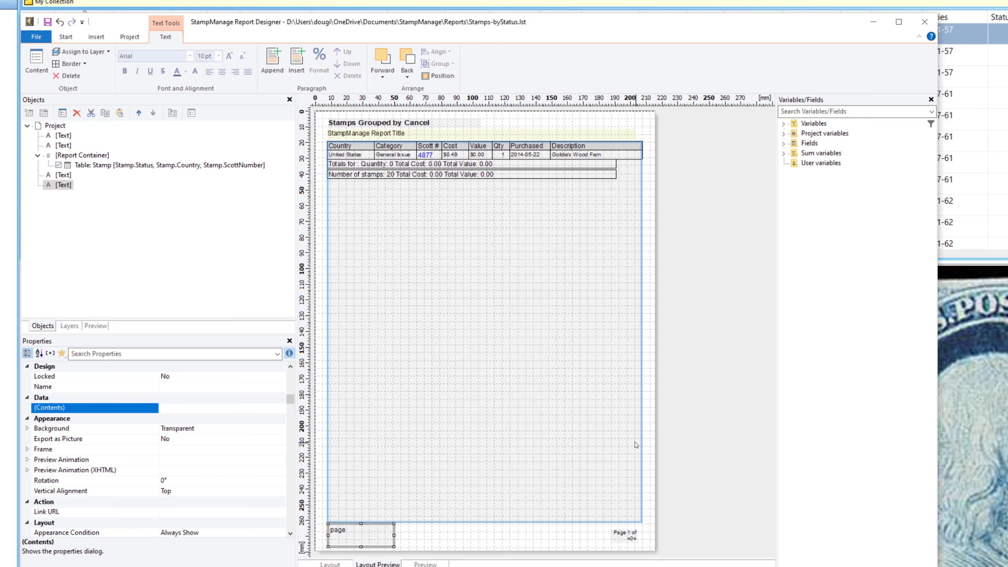
# Copy + FStr$(Page(),"###",1) from the existing footer text's formula, leaving that formula unedited.
pyautogui.doubleClick(626, 526)
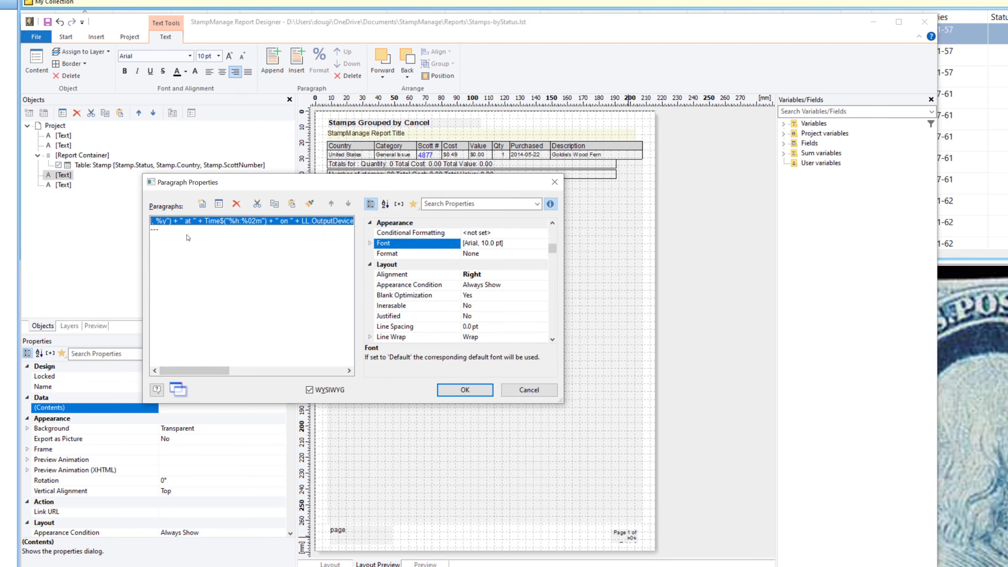
pyautogui.doubleClick(194, 220)
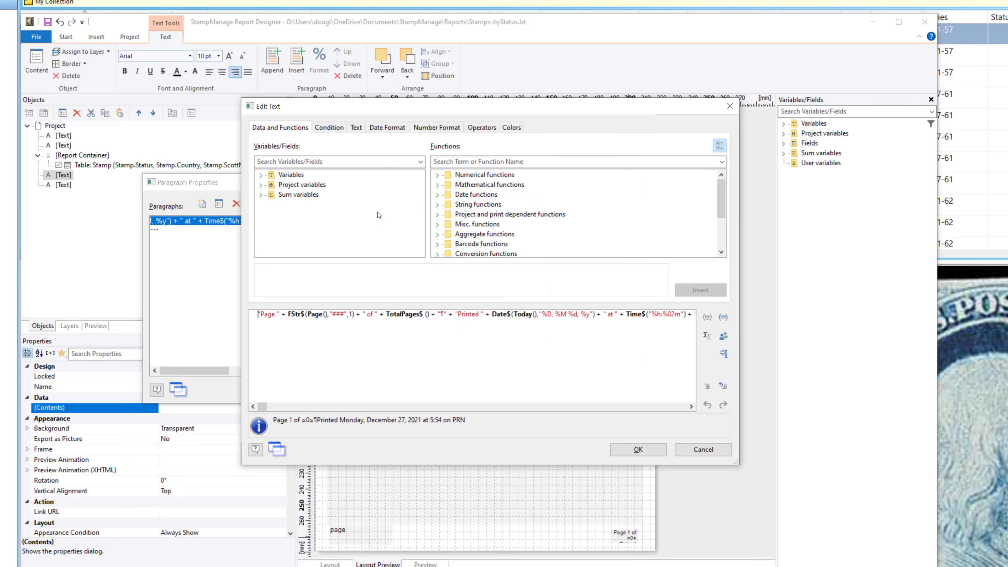
pyautogui.moveTo(283, 313); pyautogui.dragTo(355, 319)
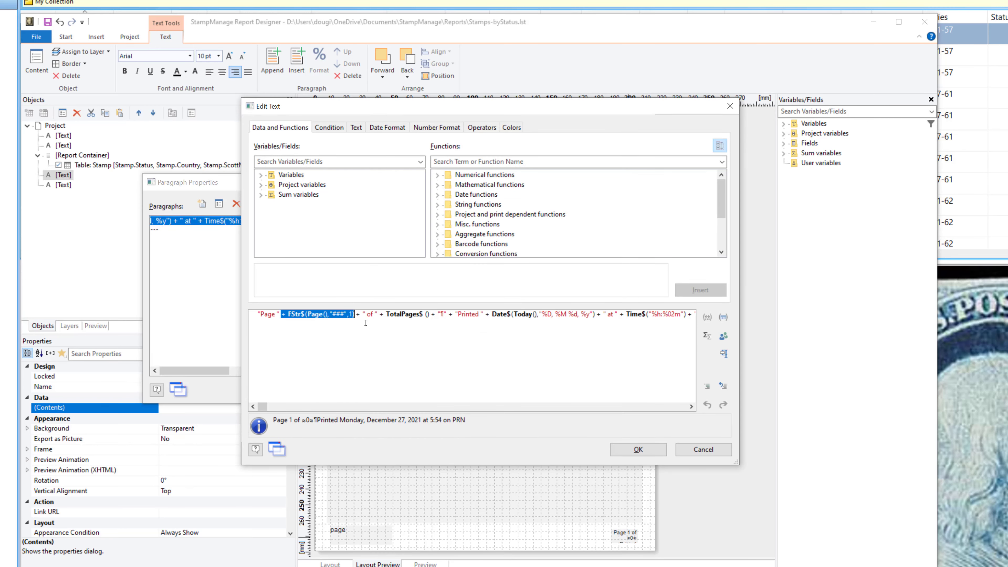
pyautogui.rightClick(339, 316)
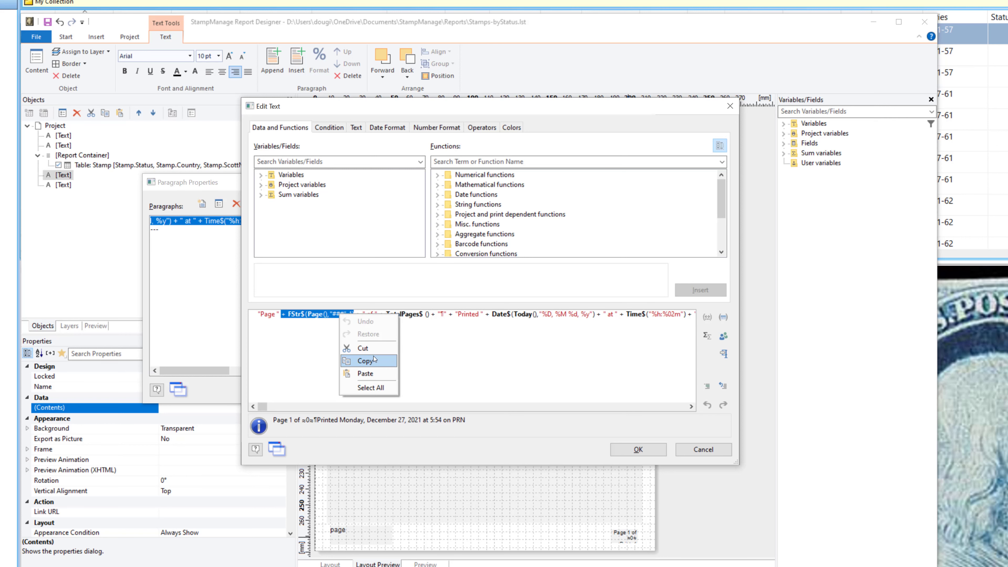
pyautogui.click(348, 363)
pyautogui.click(696, 449)
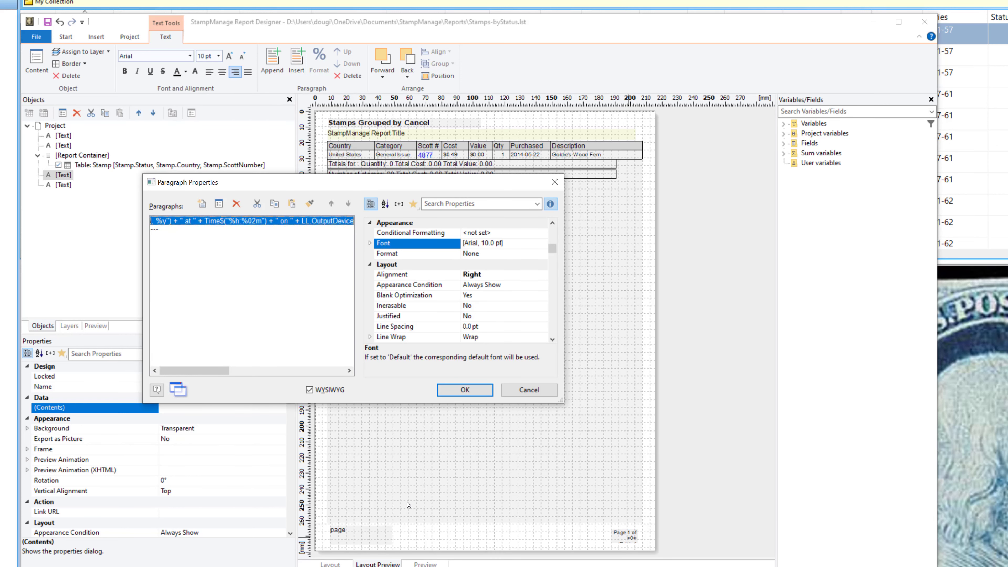
pyautogui.click(530, 390)
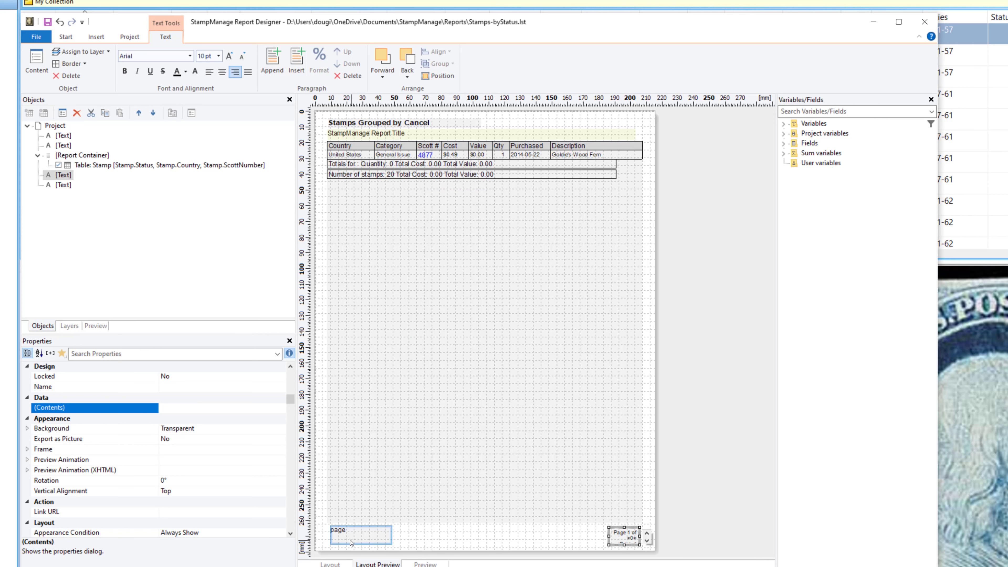
# Append the copied page-number expression to the new text object, making its formula "page " + FStr$(Page(),"###",1).
pyautogui.doubleClick(349, 528)
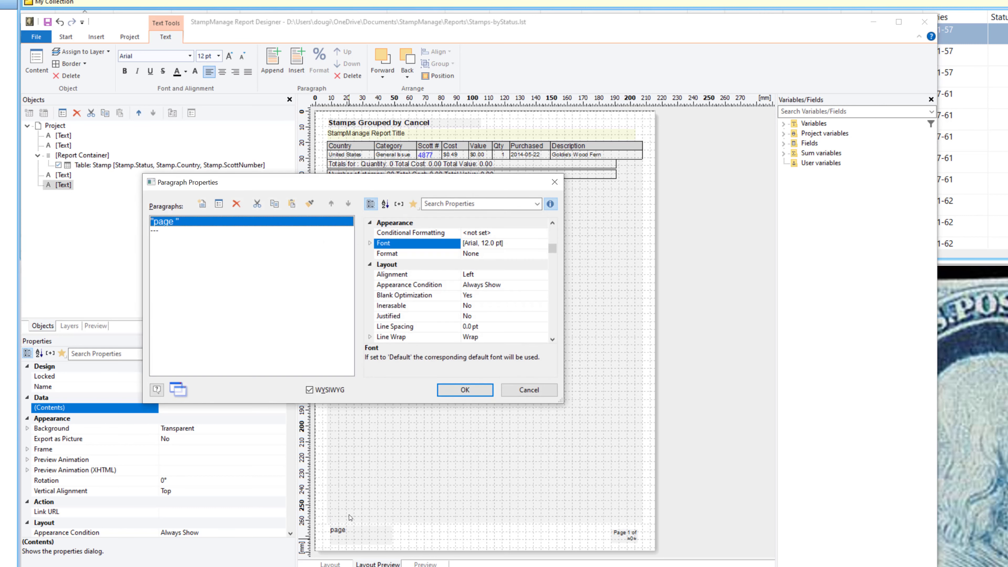
pyautogui.doubleClick(192, 222)
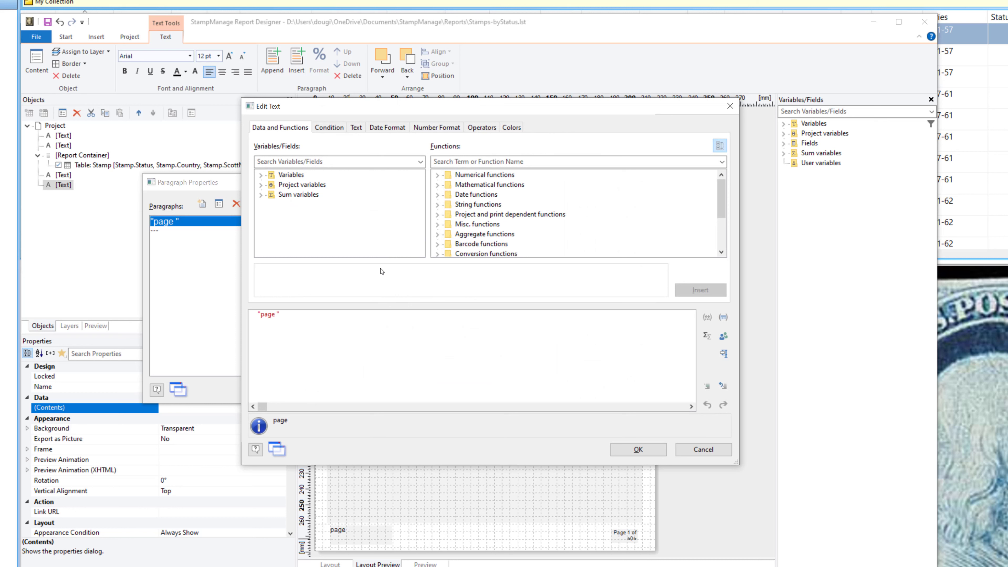
pyautogui.hotkey('ctrl', 'v')
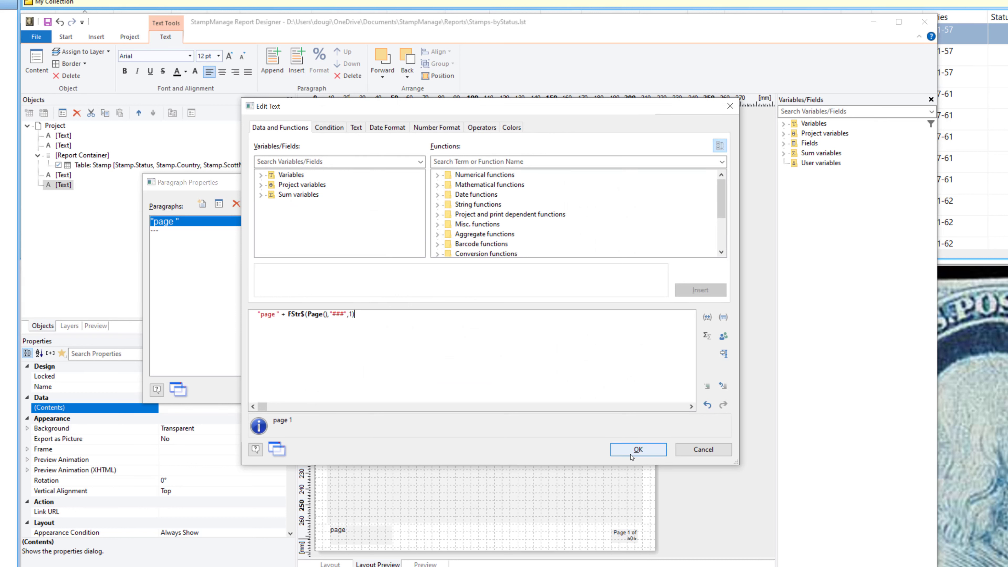
pyautogui.click(638, 449)
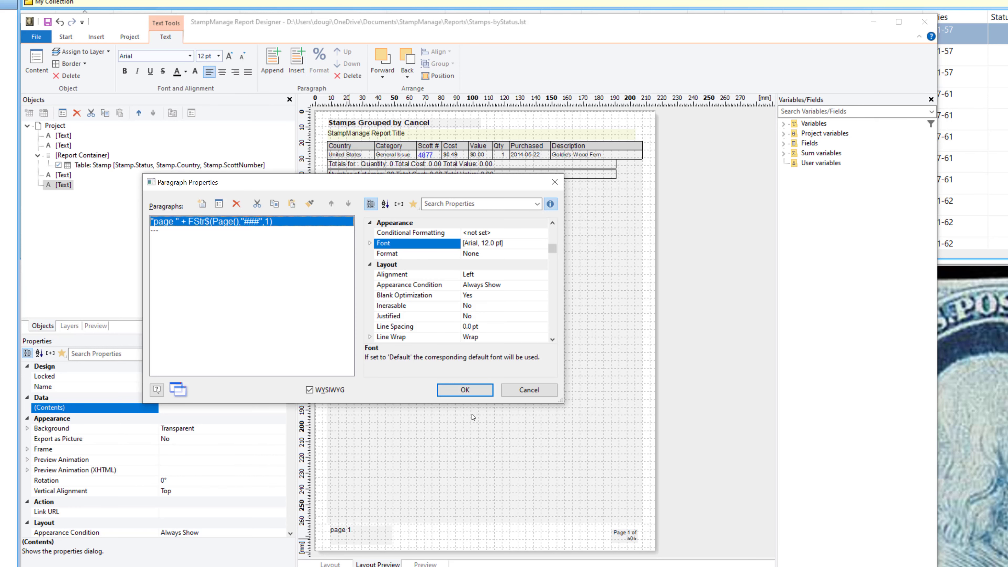
pyautogui.click(465, 391)
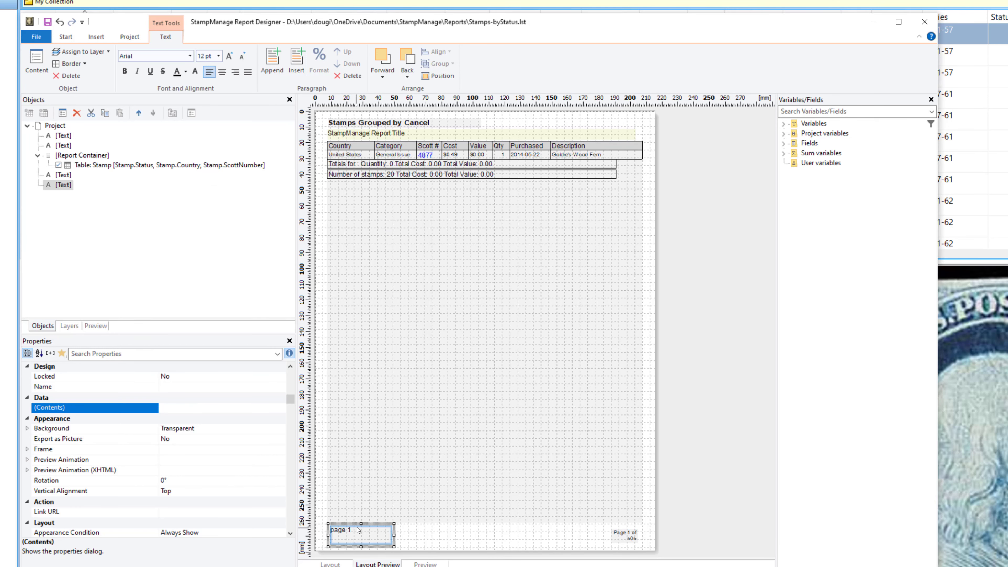
# Widen the original footer text box leftward to fit its page and print-date lines, stopping short of the new page-number text.
pyautogui.click(610, 538)
pyautogui.moveTo(611, 538); pyautogui.dragTo(428, 545)
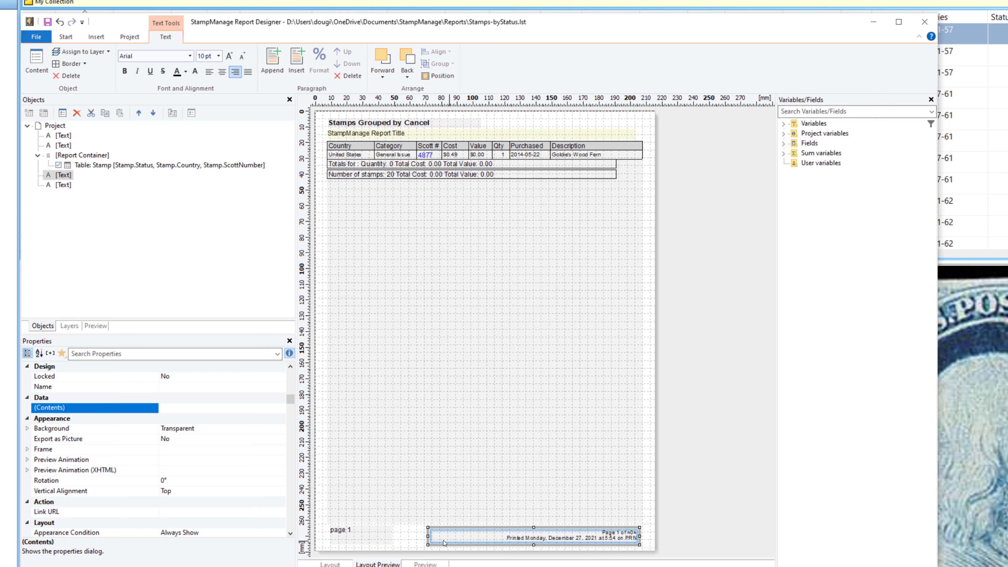
pyautogui.click(484, 547)
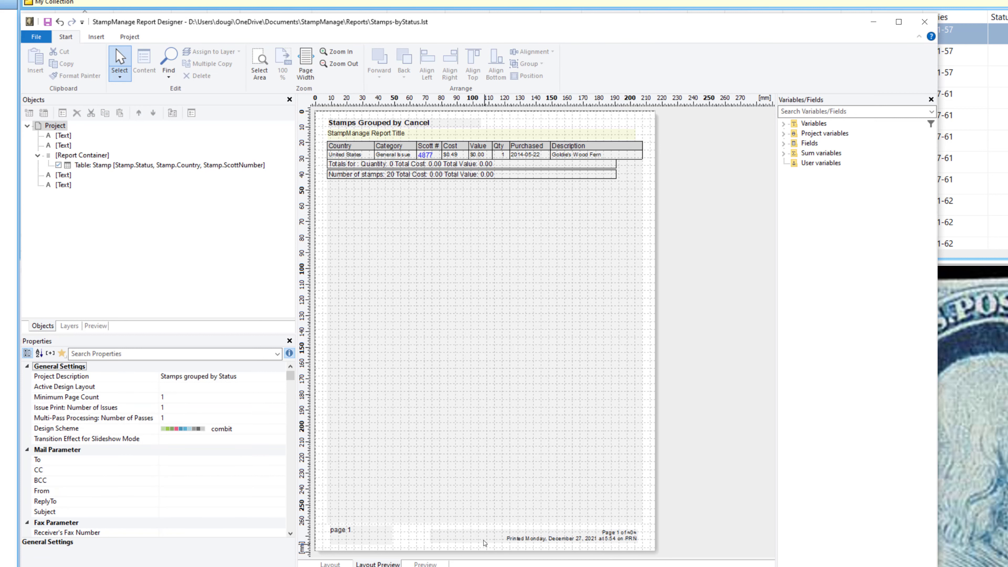
# Review the formula of the widened footer text and close it without changes.
pyautogui.click(484, 539)
pyautogui.doubleClick(483, 539)
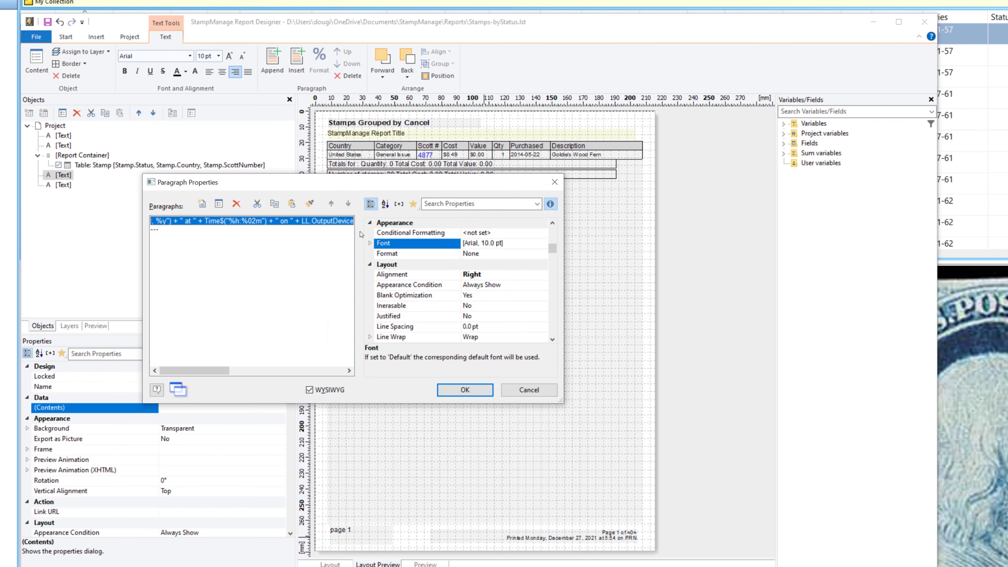
pyautogui.doubleClick(323, 222)
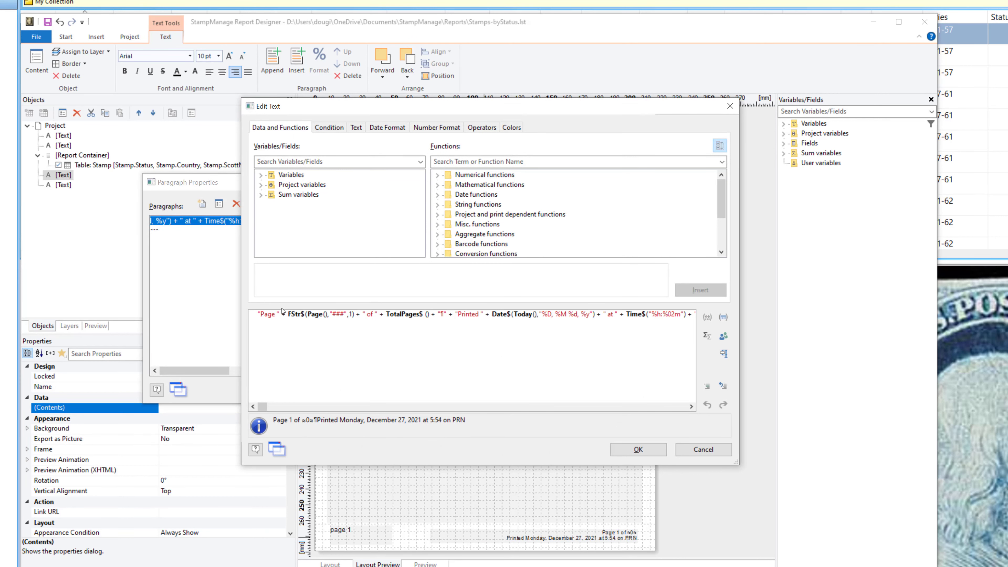
pyautogui.click(702, 449)
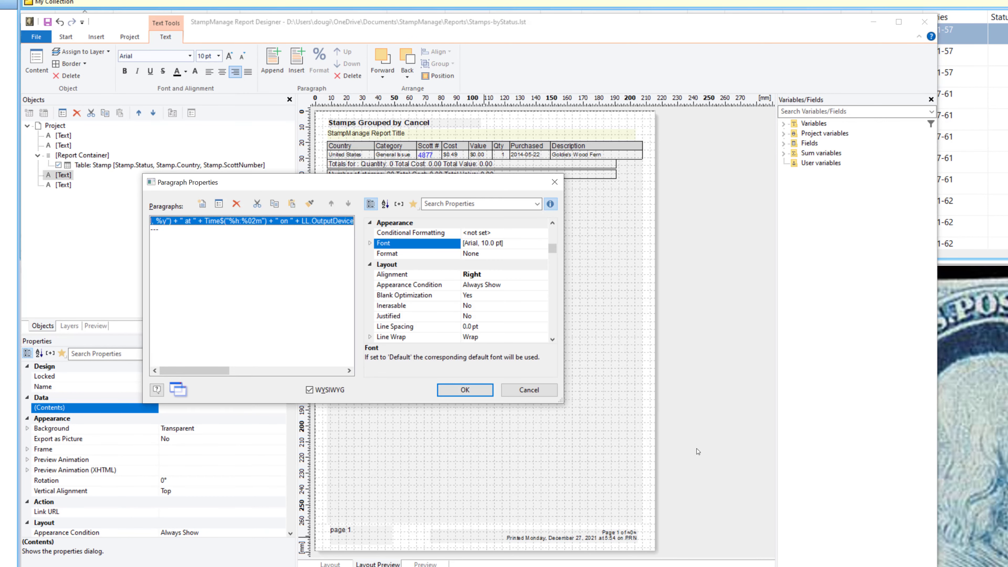
pyautogui.click(526, 391)
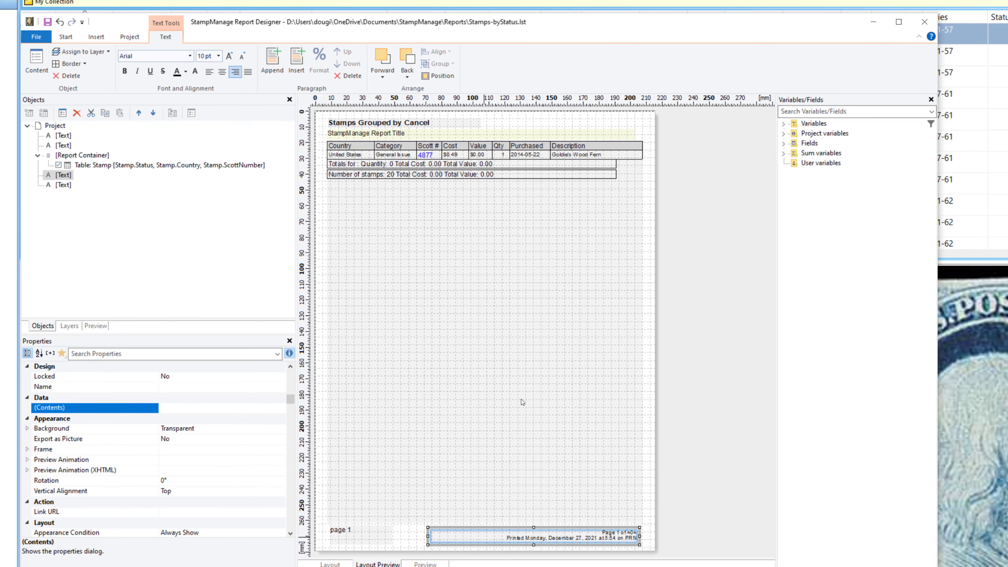